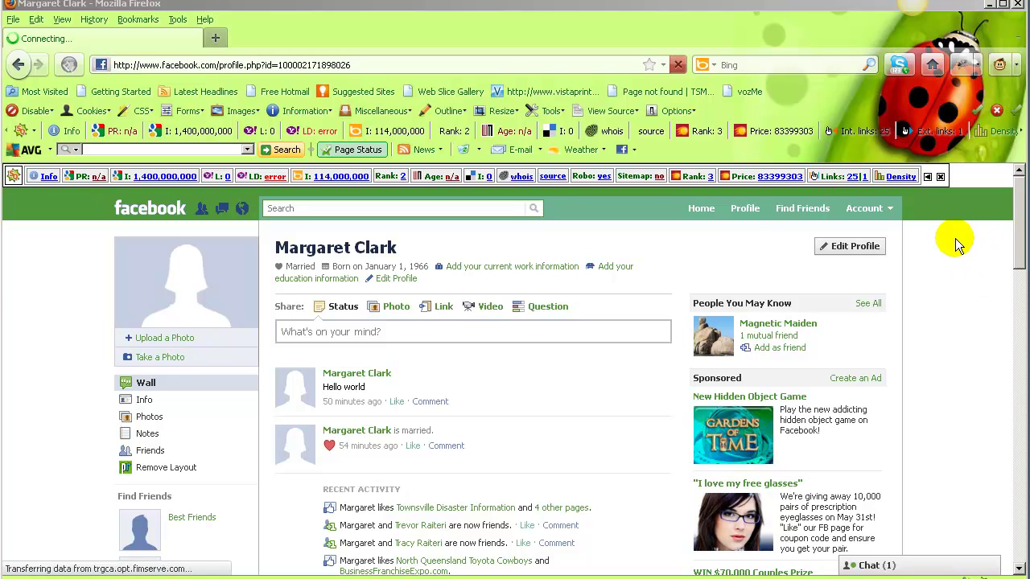
# From Account > Privacy Settings > Connecting on Facebook, open Preview My Profile.
pyautogui.click(867, 211)
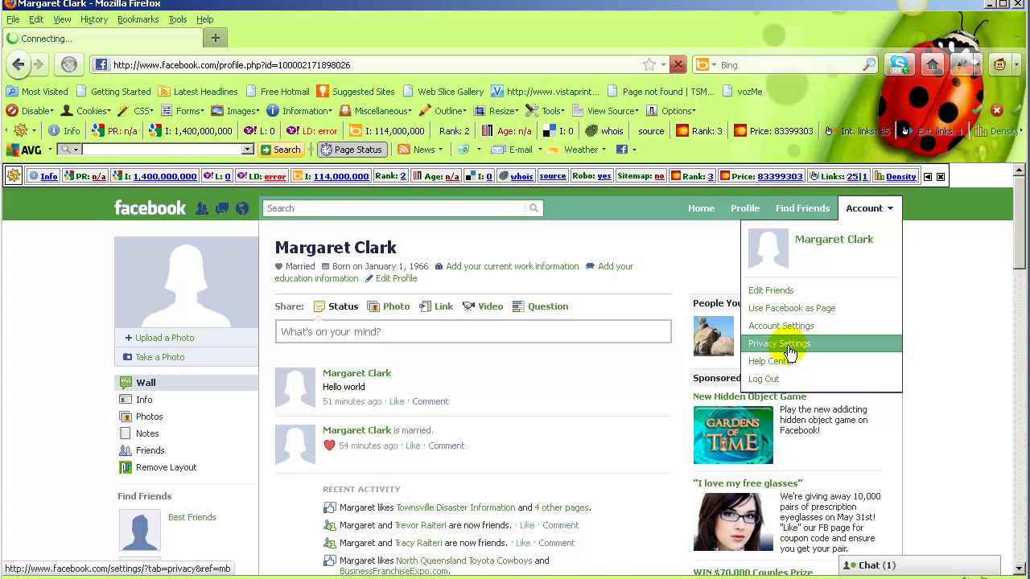
pyautogui.click(791, 353)
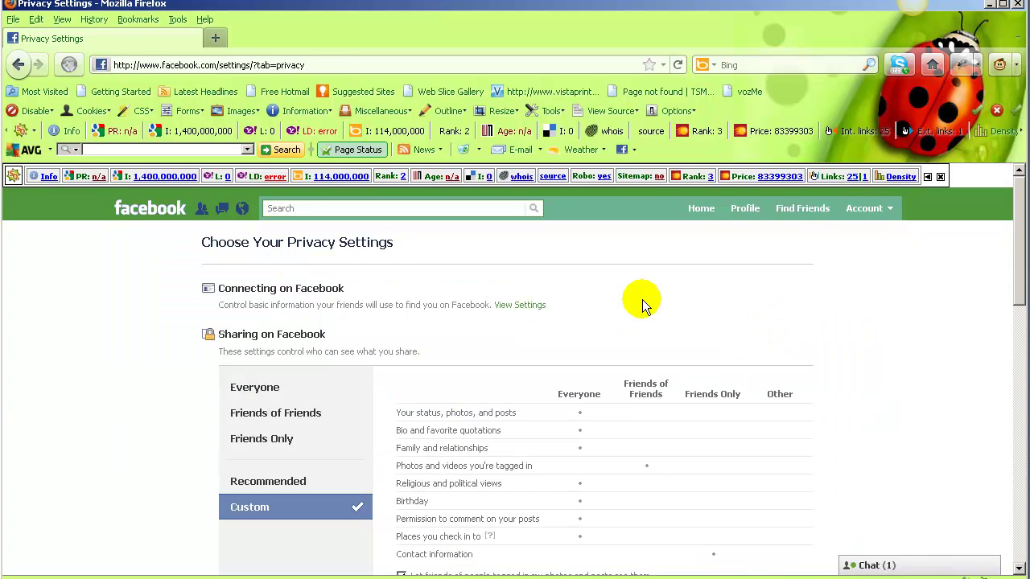
pyautogui.click(516, 308)
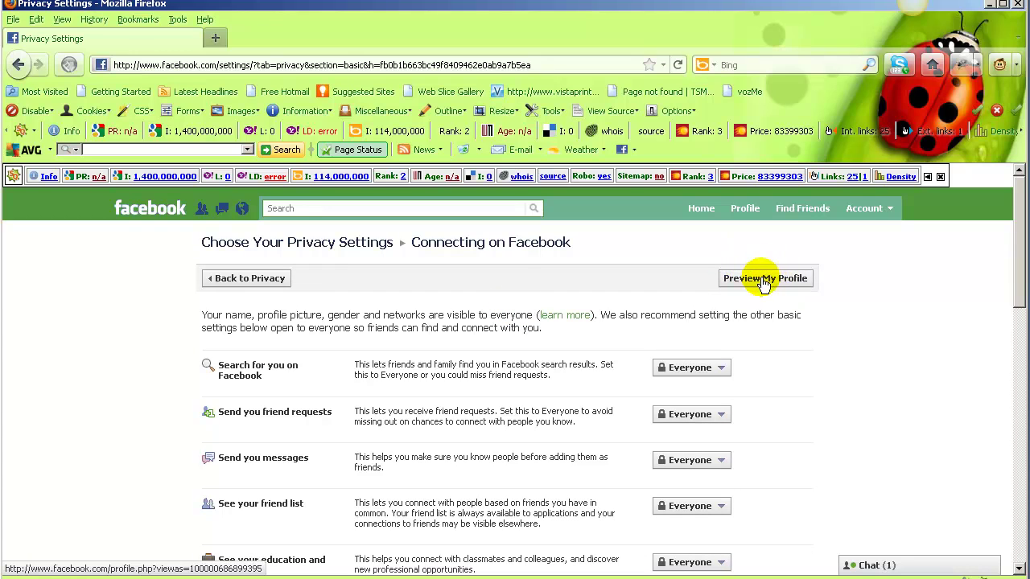
pyautogui.click(766, 283)
pyautogui.click(766, 283)
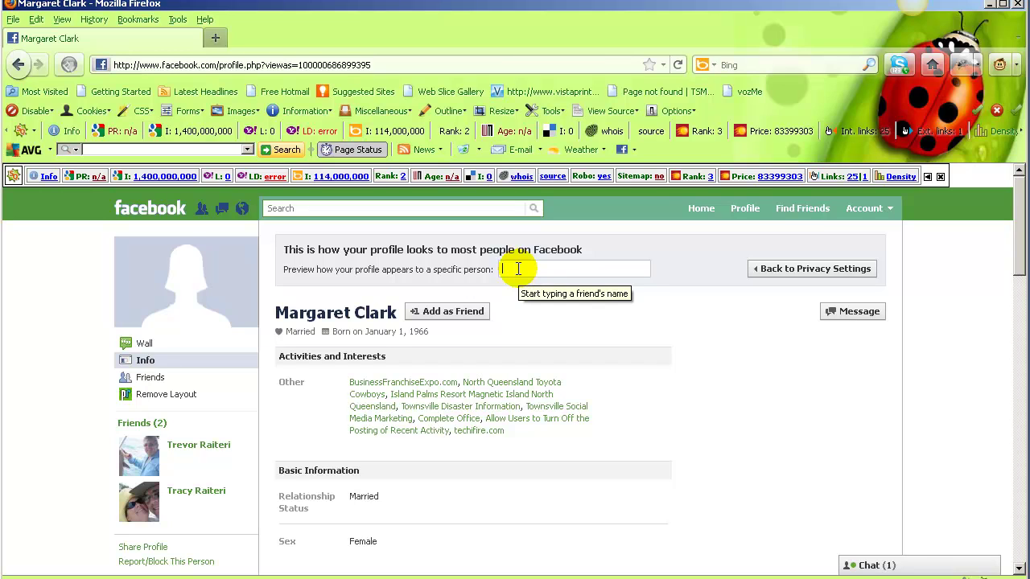
# Preview the profile as a chosen friend and scroll to see relationship status and activity.
pyautogui.write('t')
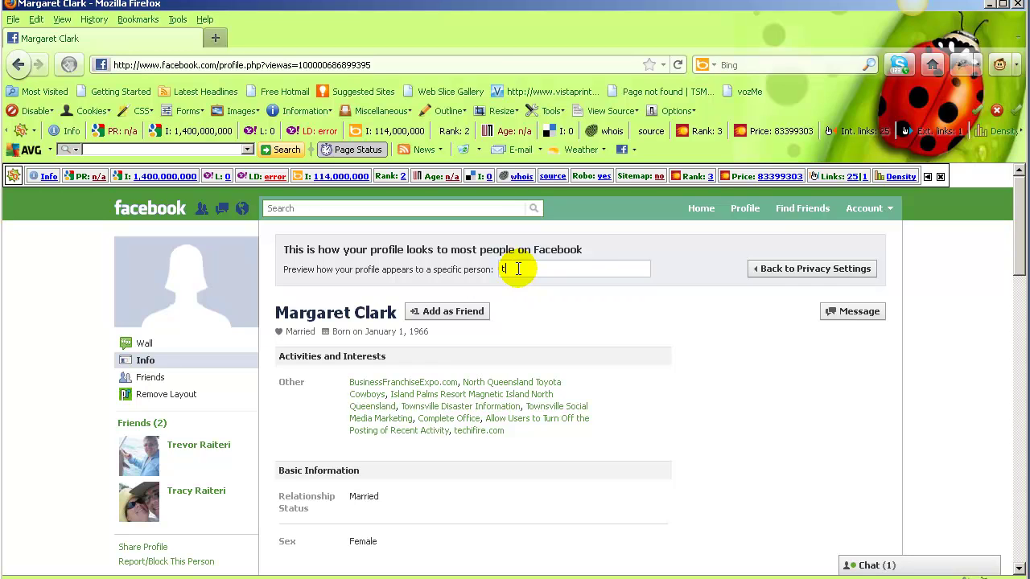
pyautogui.write('r')
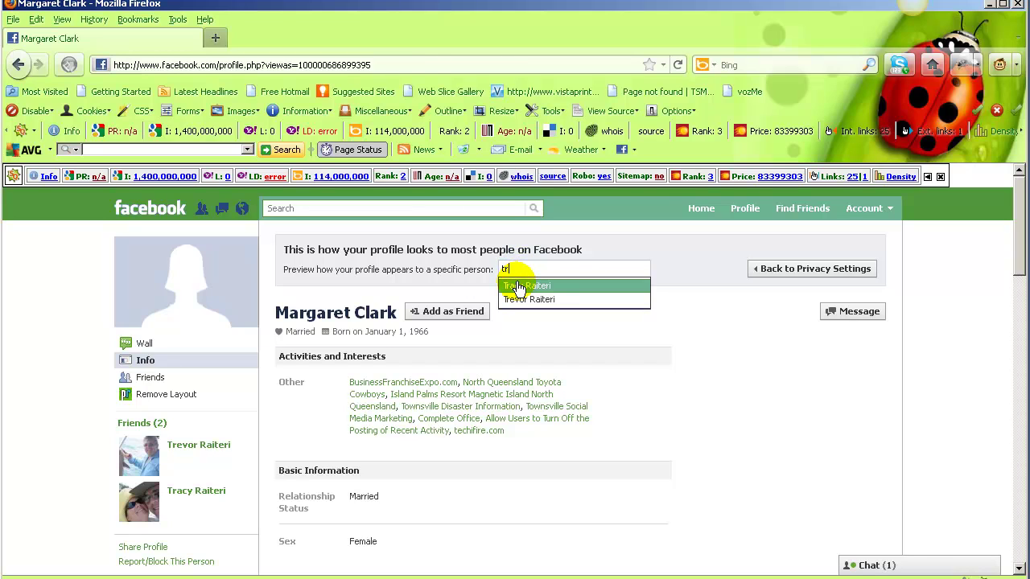
pyautogui.click(519, 286)
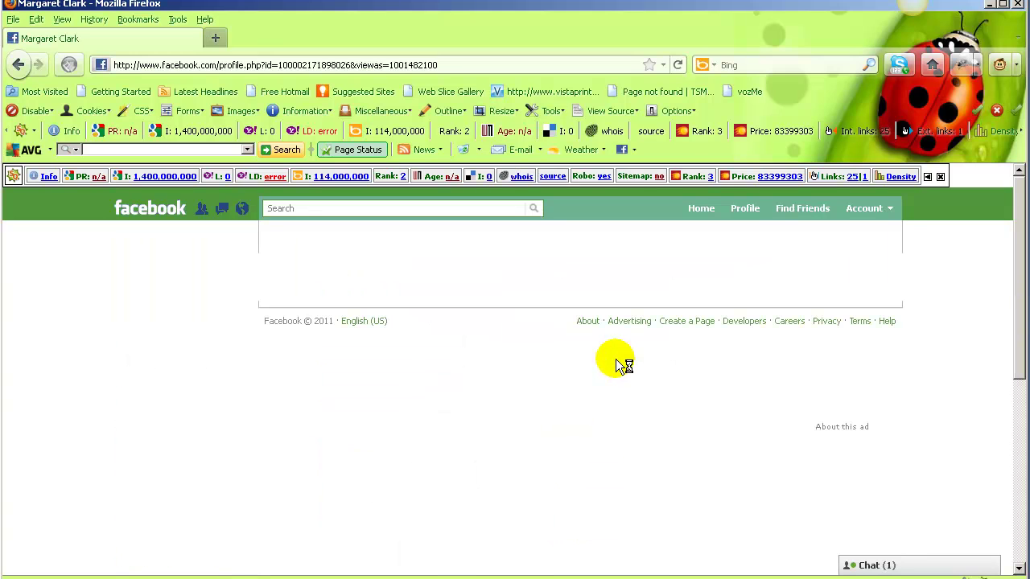
pyautogui.scroll(-2, 578, 343)
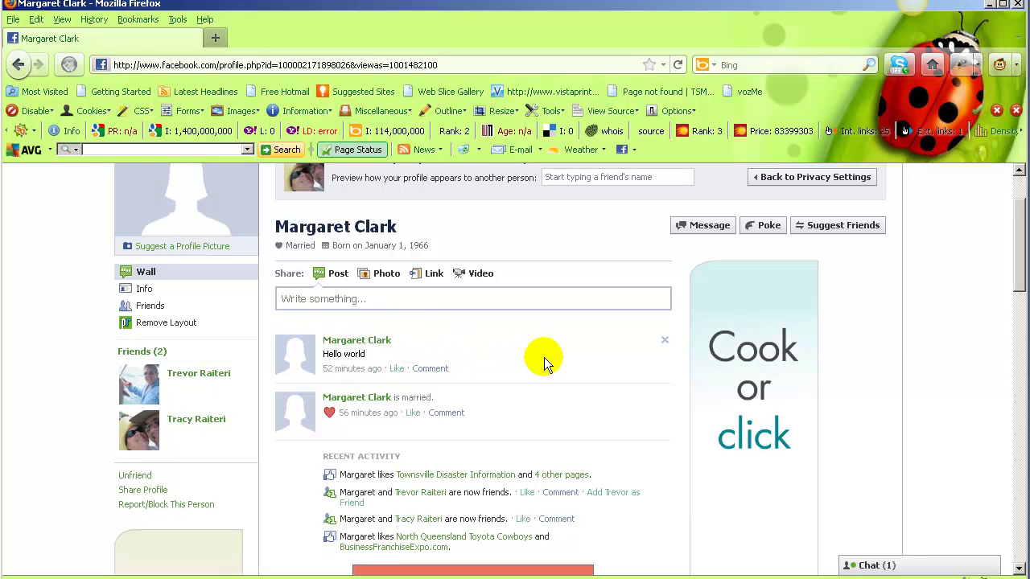
# Set the Relationships audience to Customize > Only Me and save the setting.
pyautogui.click(809, 178)
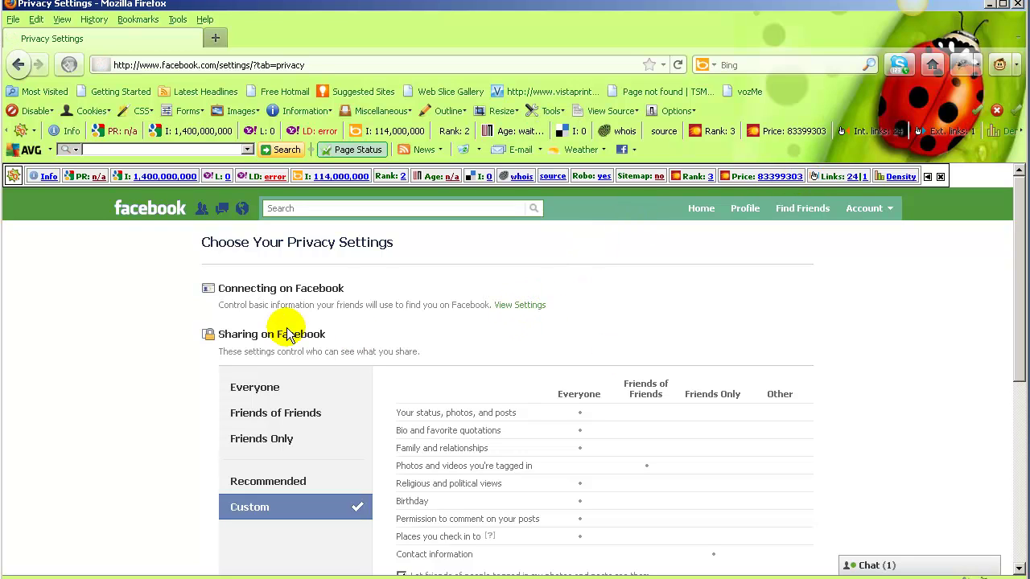
pyautogui.scroll(-2, 426, 337)
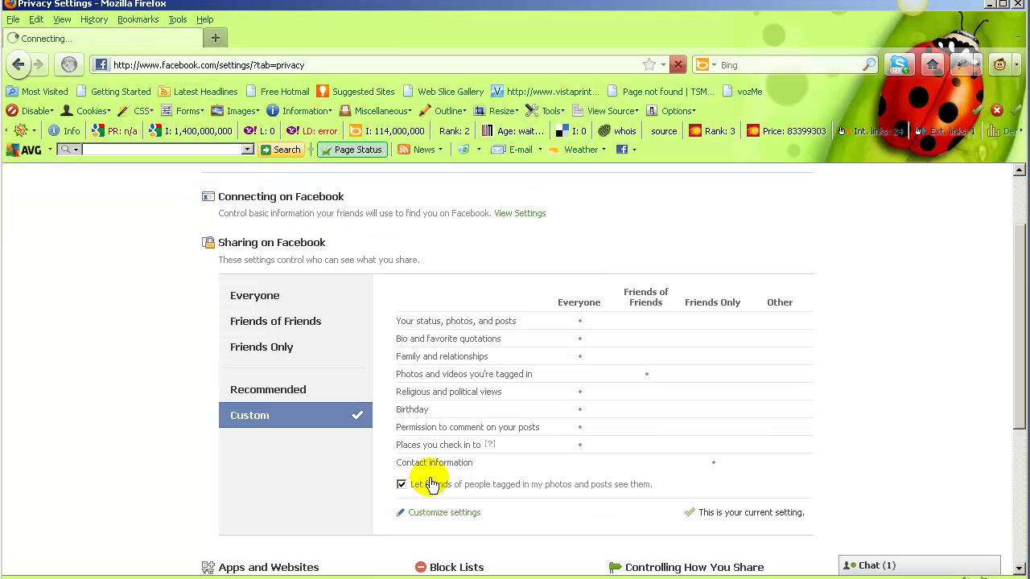
pyautogui.scroll(-2, 430, 515)
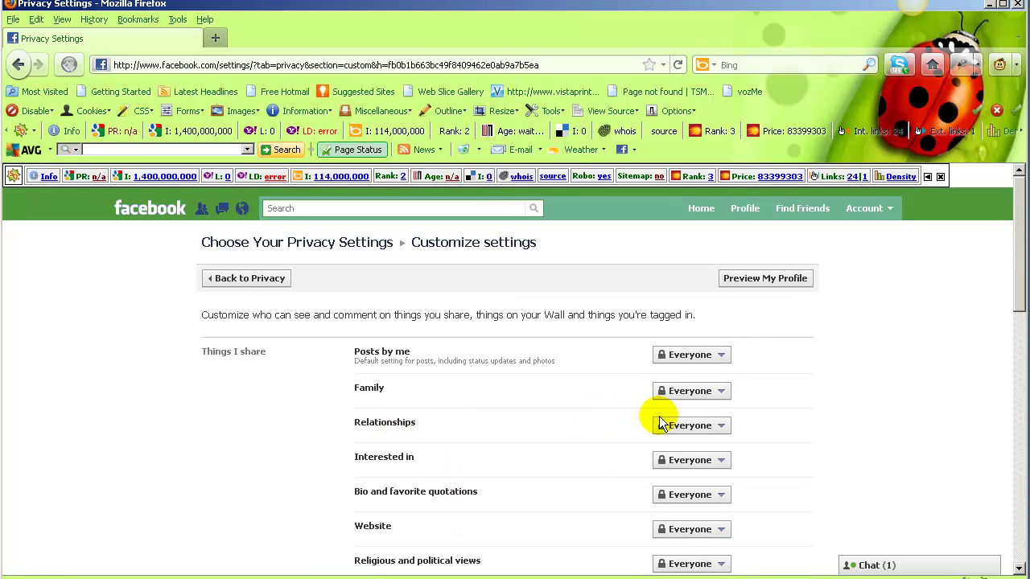
pyautogui.click(696, 426)
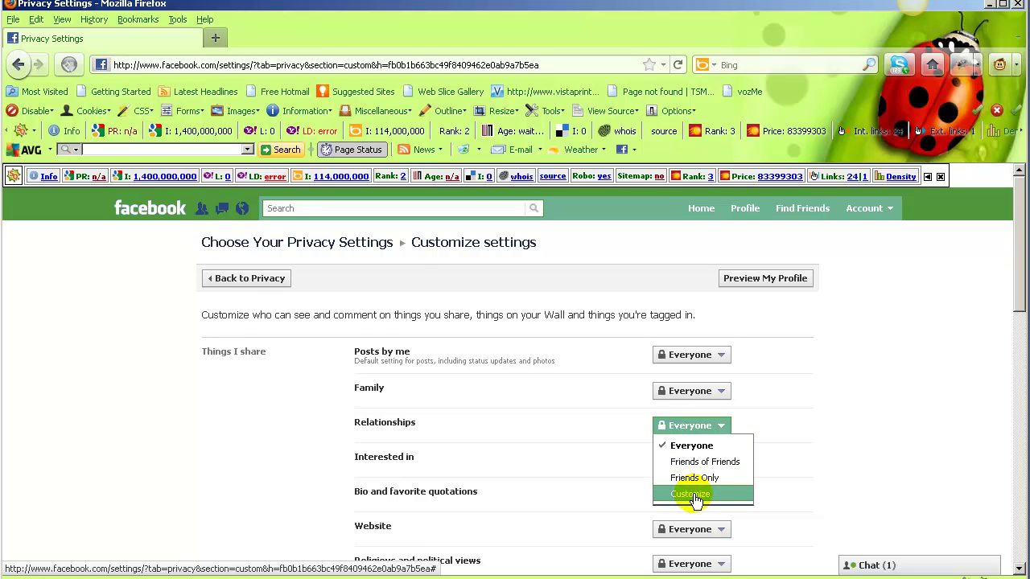
pyautogui.click(692, 494)
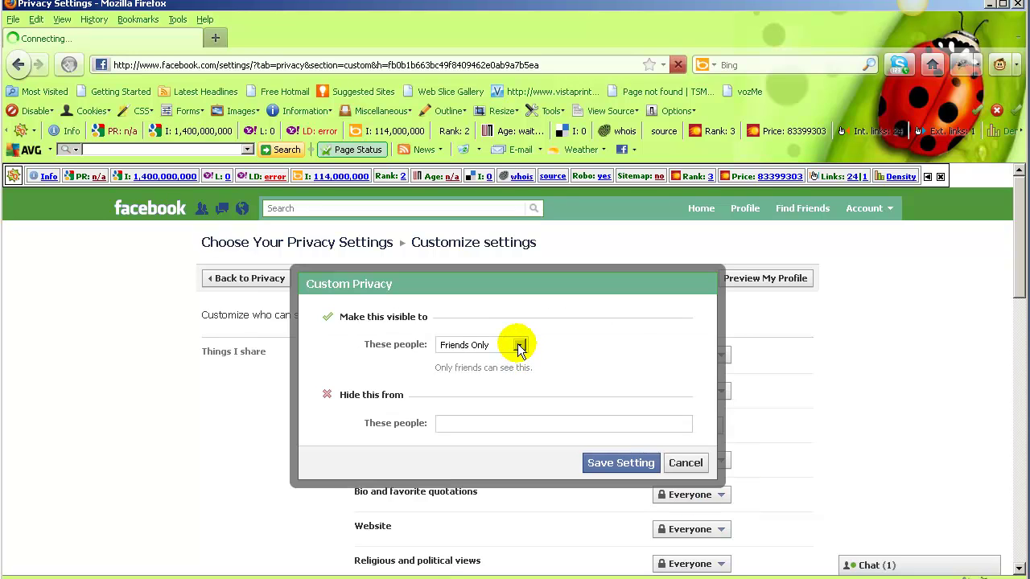
pyautogui.click(519, 346)
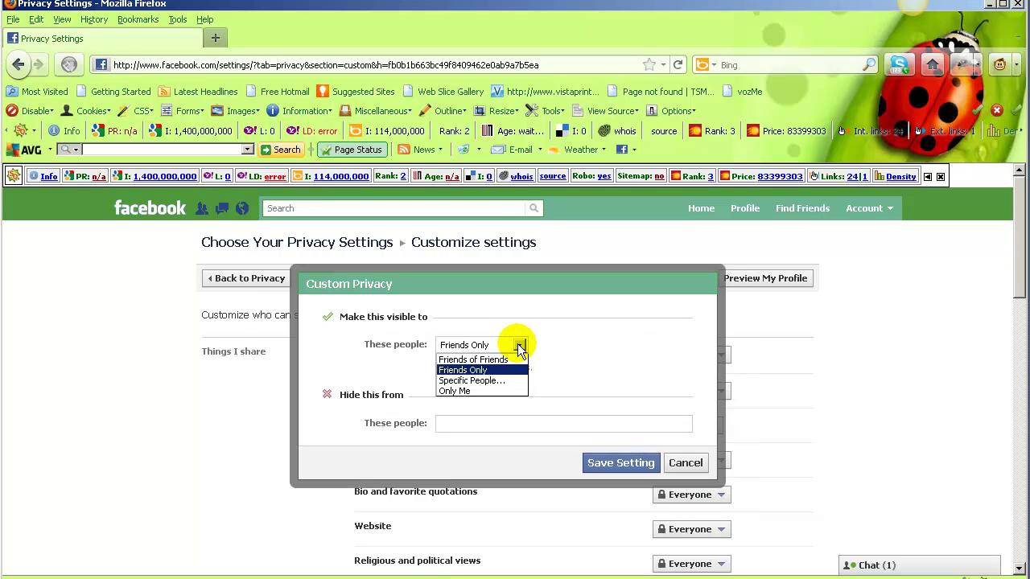
pyautogui.click(467, 391)
pyautogui.click(611, 465)
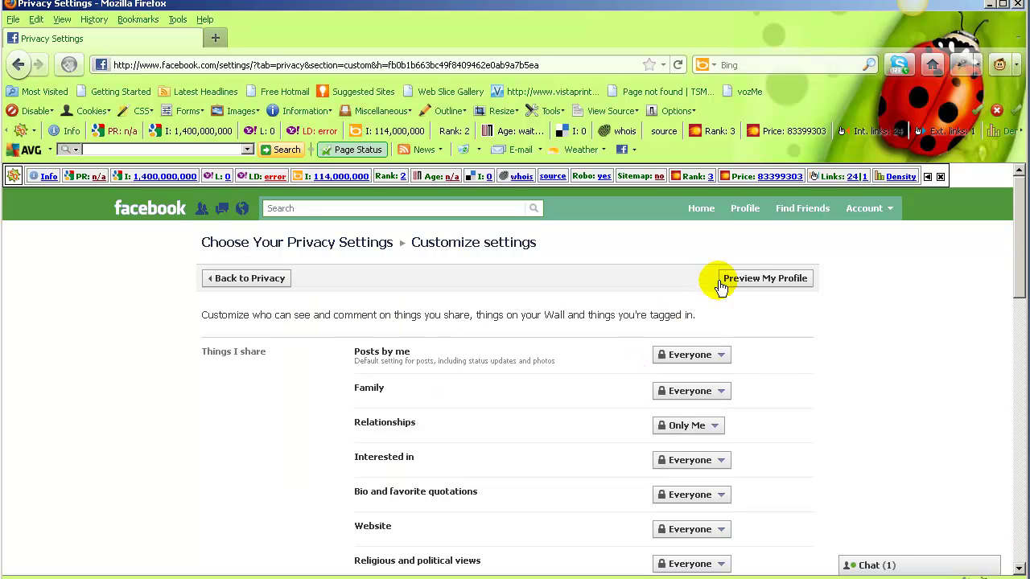
# Reopen the profile preview on the Wall, viewed as a friend, with the marriage update gone.
pyautogui.click(756, 285)
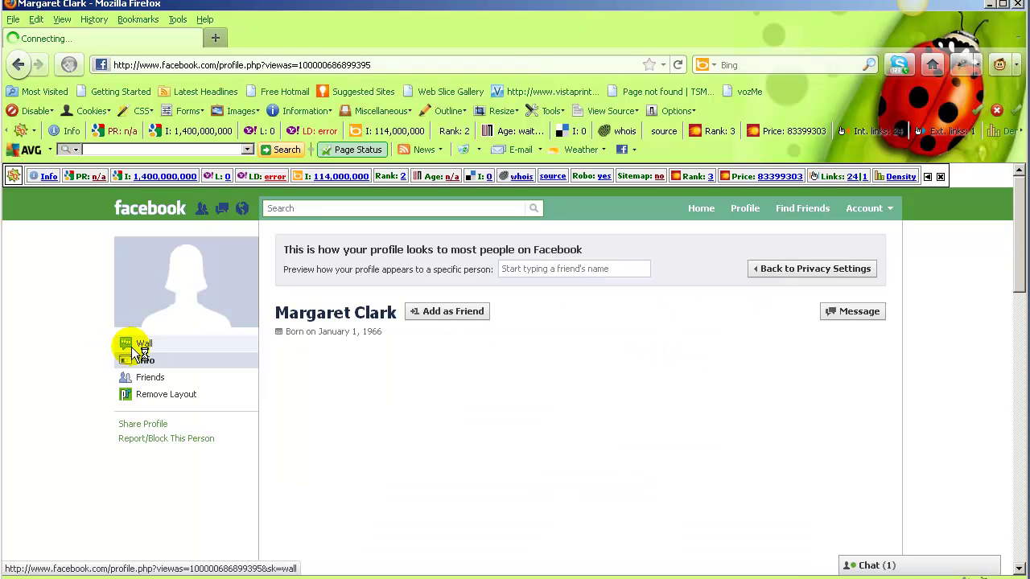
pyautogui.click(141, 346)
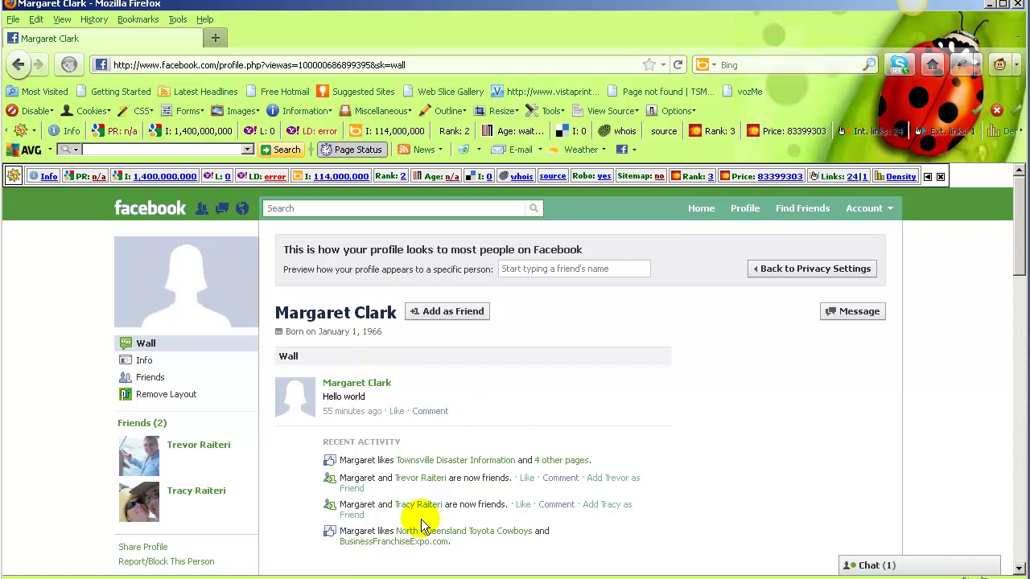
pyautogui.click(519, 269)
pyautogui.write('tr')
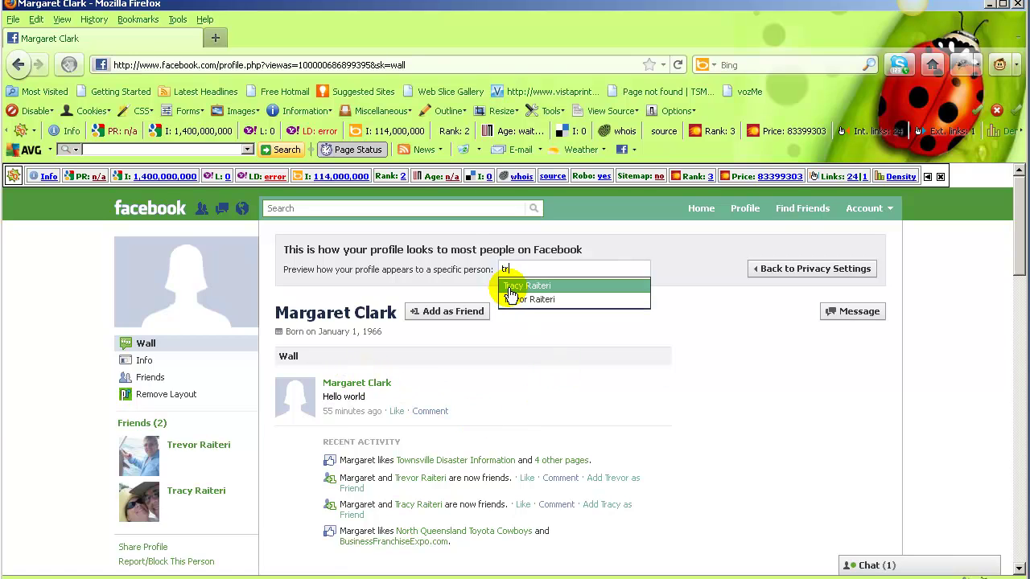
pyautogui.click(515, 287)
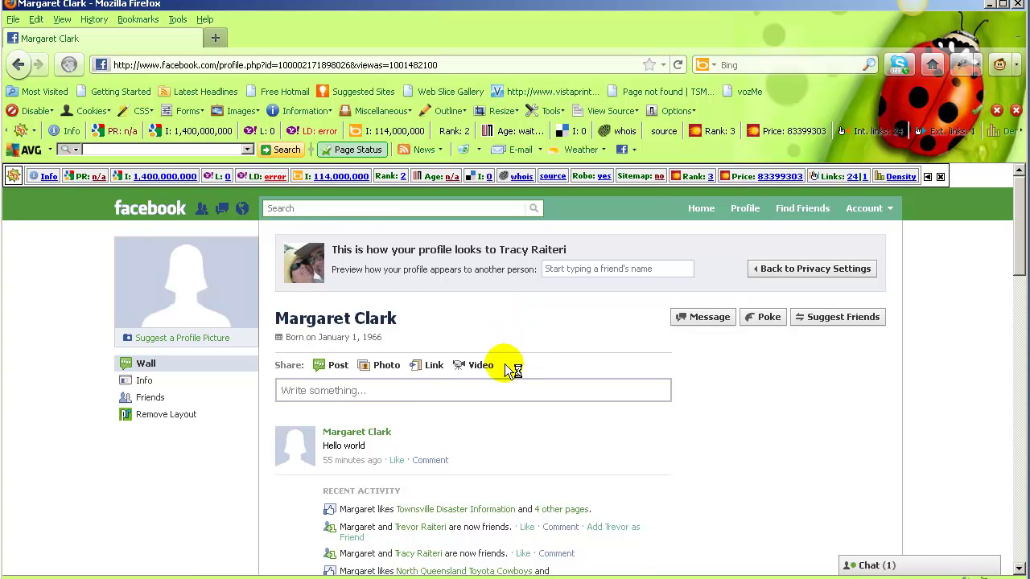
pyautogui.scroll(-2, 507, 367)
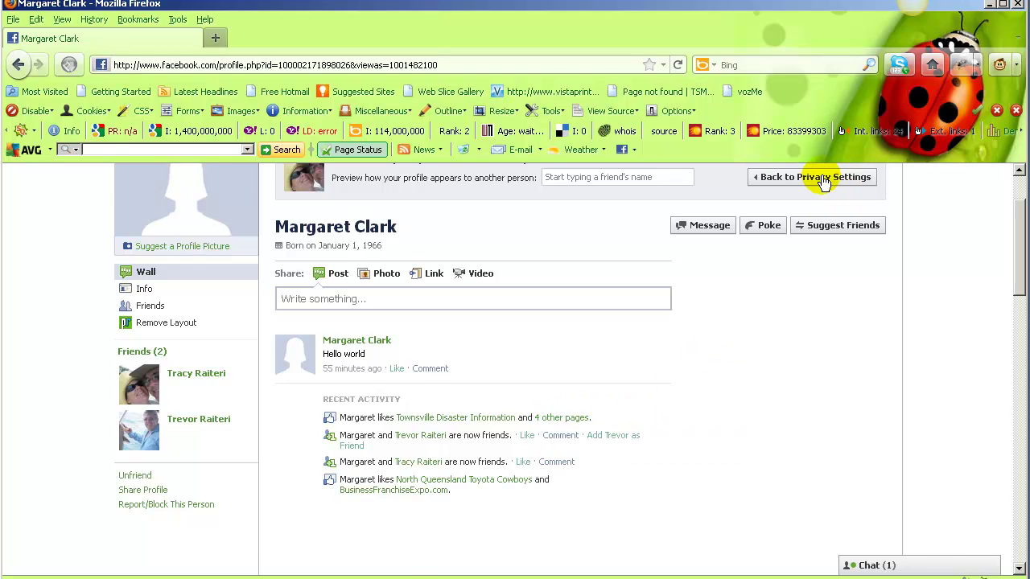
# Restrict 'See your likes, activities and other connections' to Only Me and save it.
pyautogui.click(826, 180)
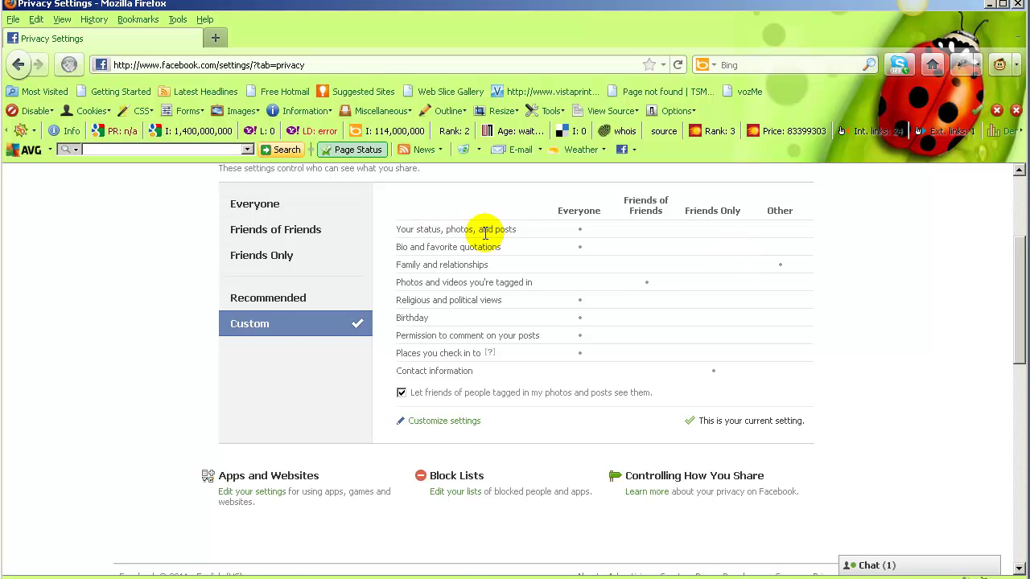
pyautogui.scroll(2, 485, 234)
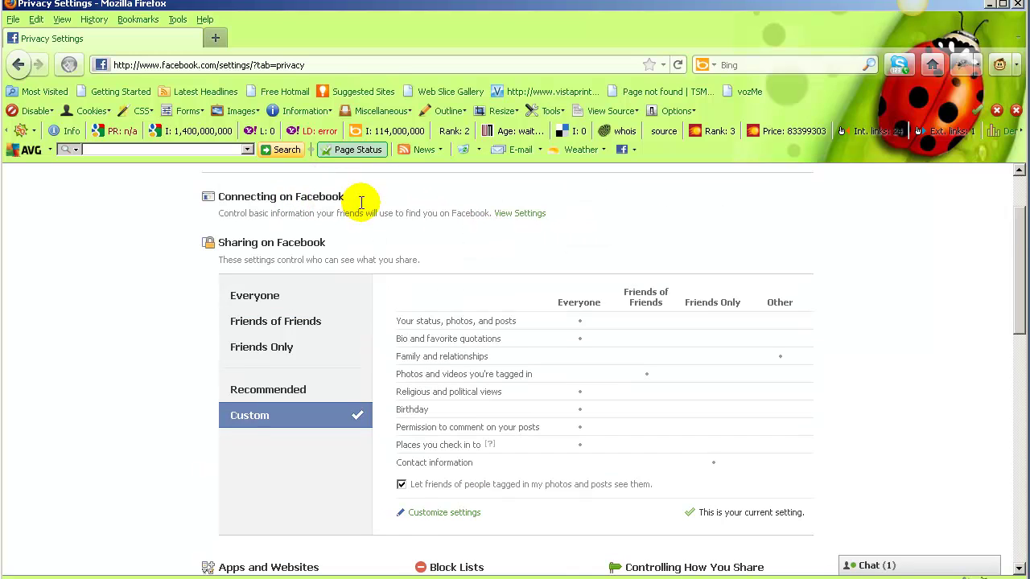
pyautogui.click(533, 214)
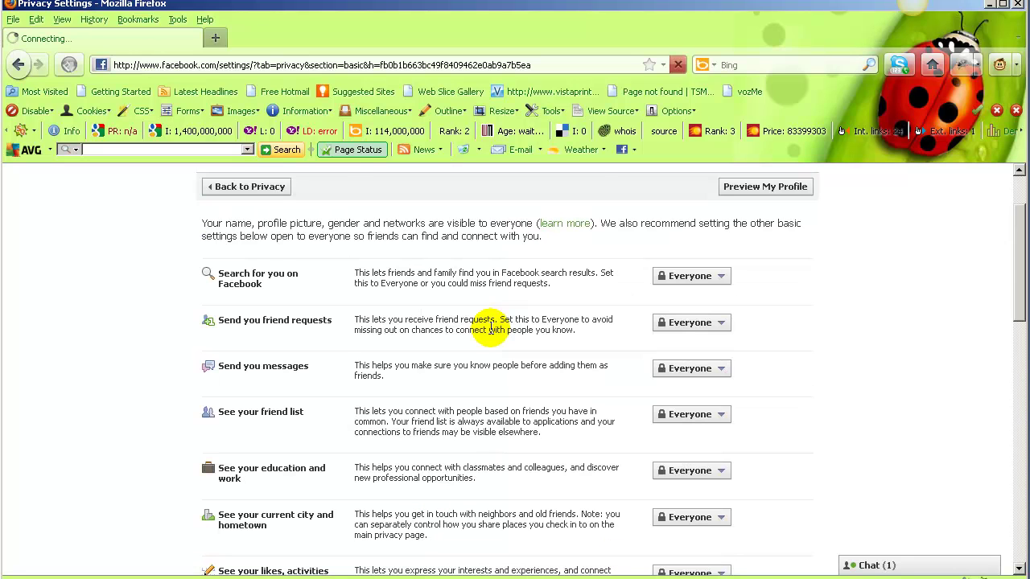
pyautogui.scroll(-2, 490, 328)
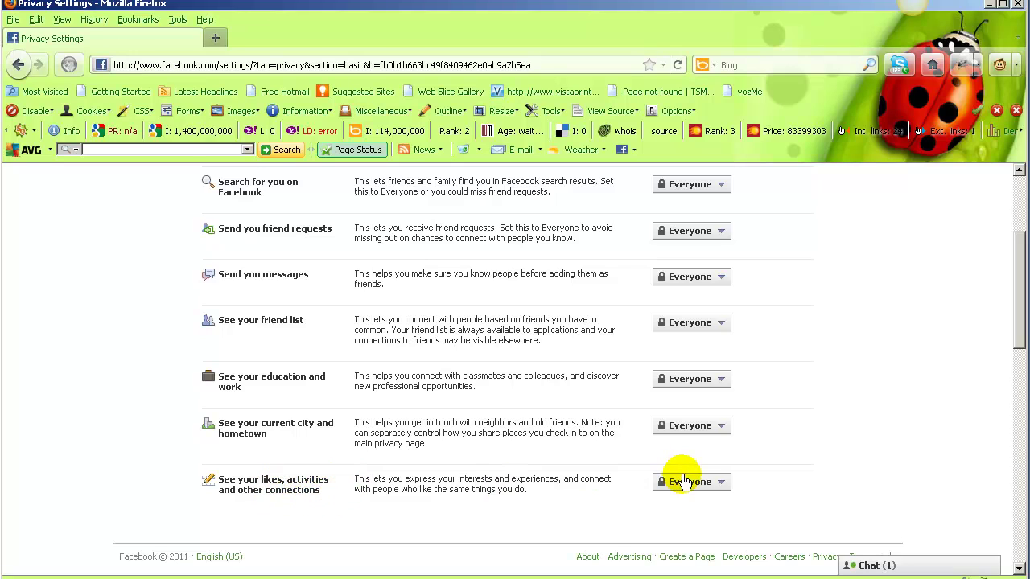
pyautogui.click(702, 485)
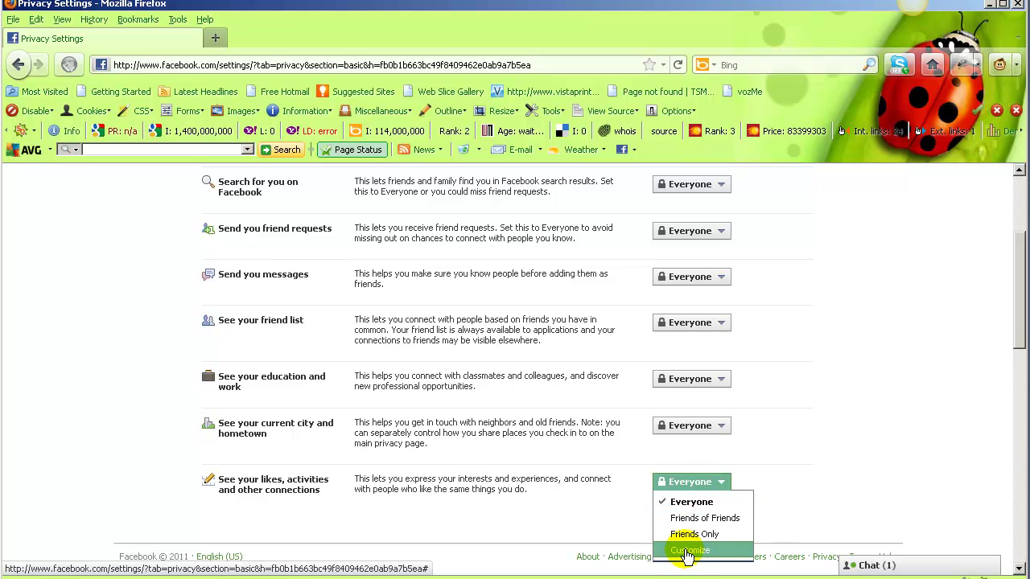
pyautogui.click(684, 551)
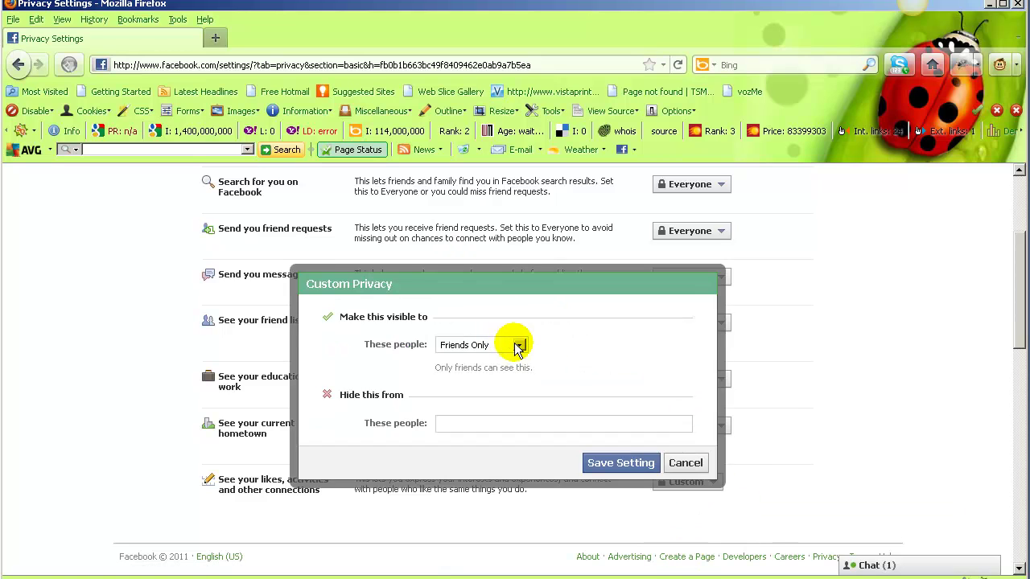
pyautogui.click(519, 346)
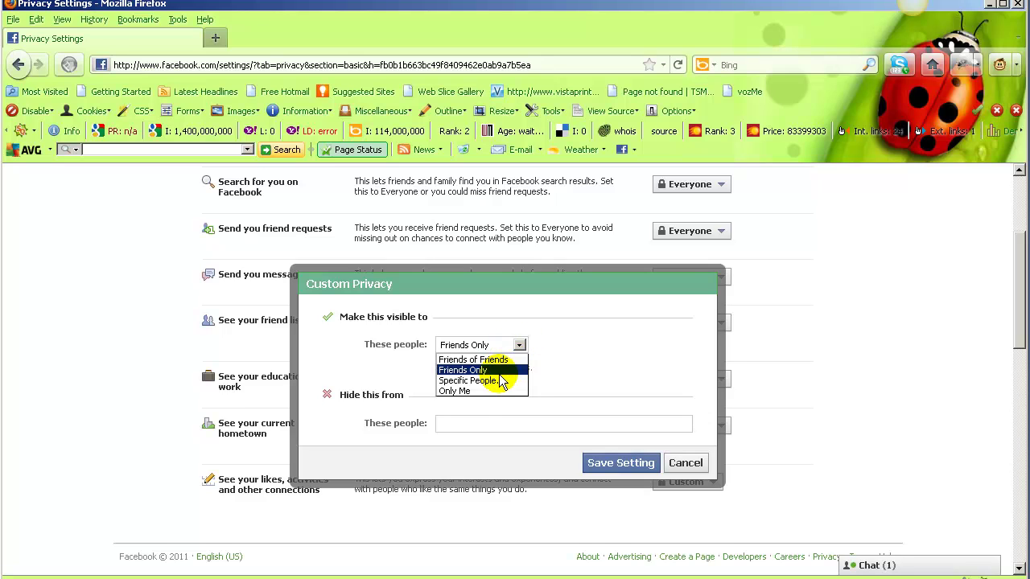
pyautogui.click(463, 391)
pyautogui.click(605, 466)
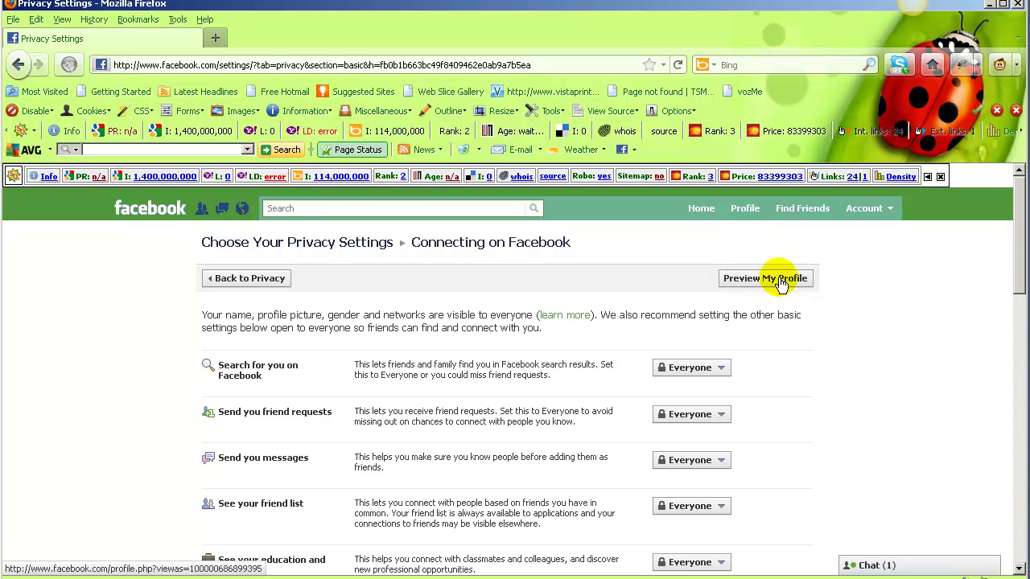
# Show the Wall in the profile preview as a chosen friend sees it.
pyautogui.click(780, 283)
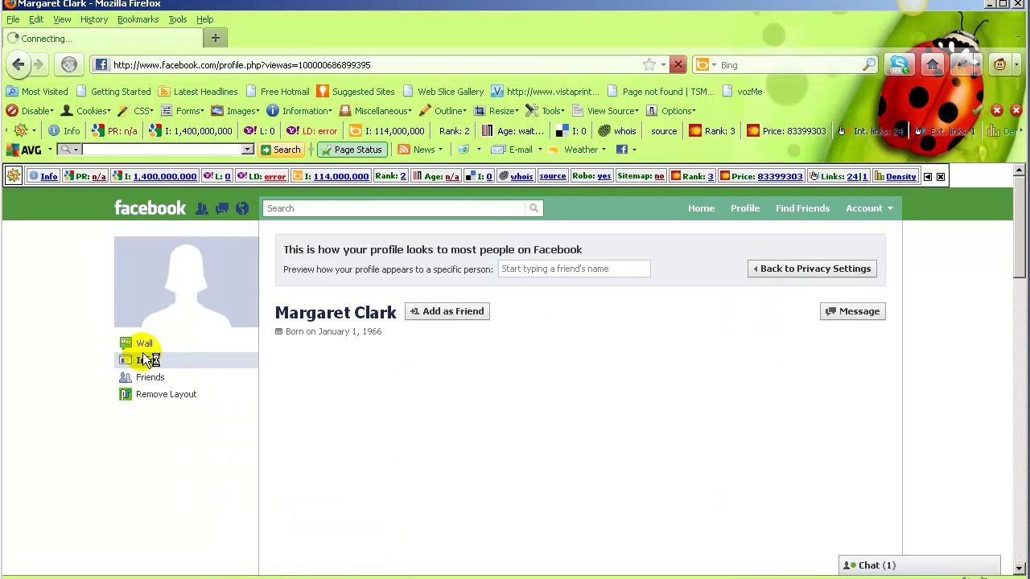
pyautogui.click(144, 346)
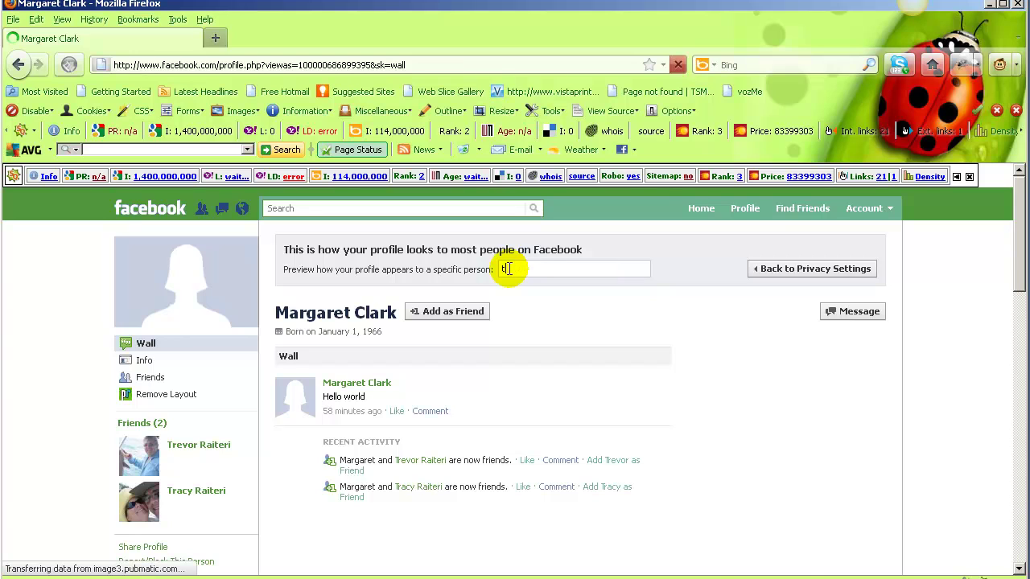
pyautogui.press('Return')
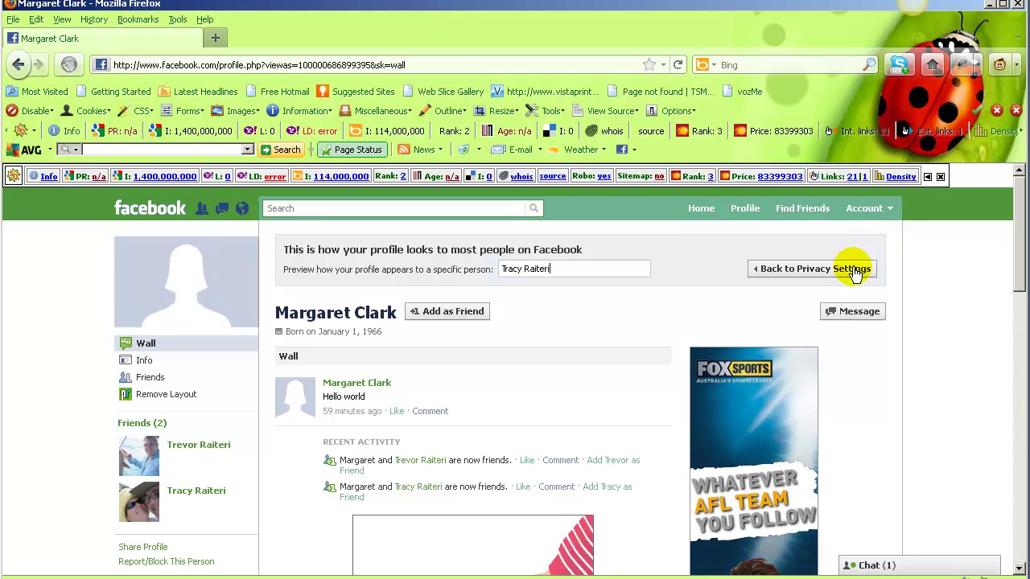
# Set 'See your friend list' to Only Me, save, and reopen the profile preview.
pyautogui.click(827, 274)
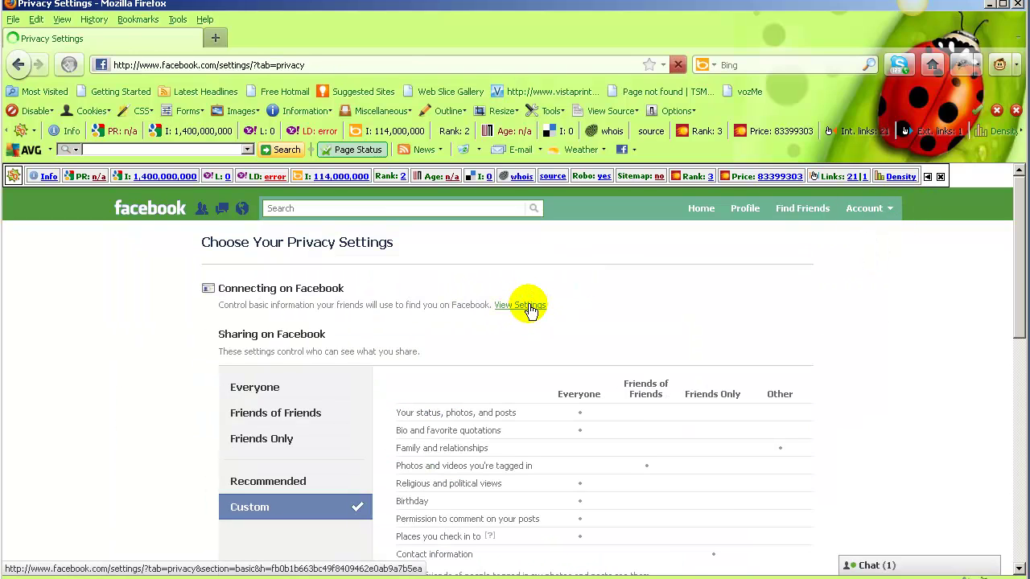
pyautogui.click(530, 308)
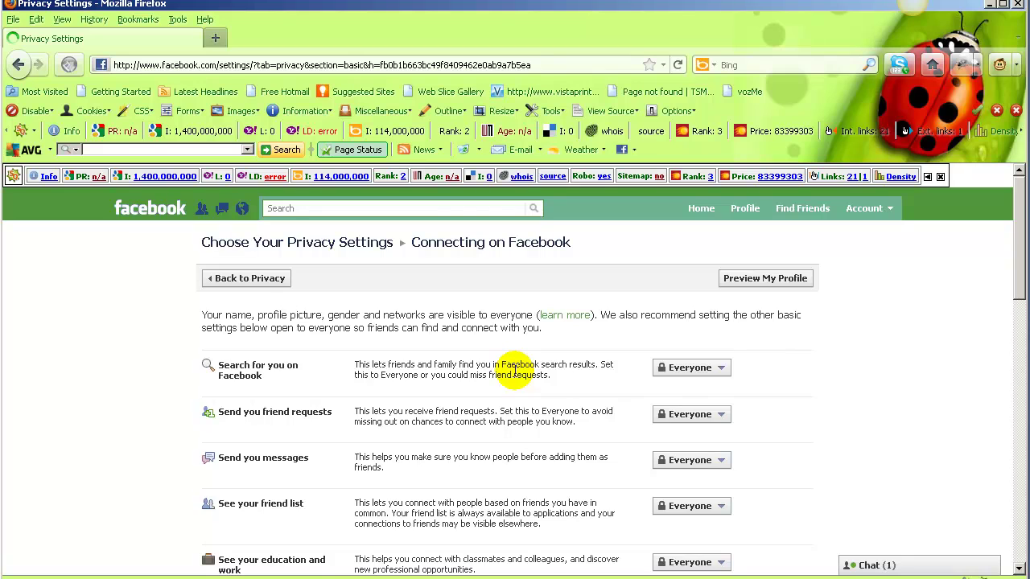
pyautogui.scroll(-2, 499, 370)
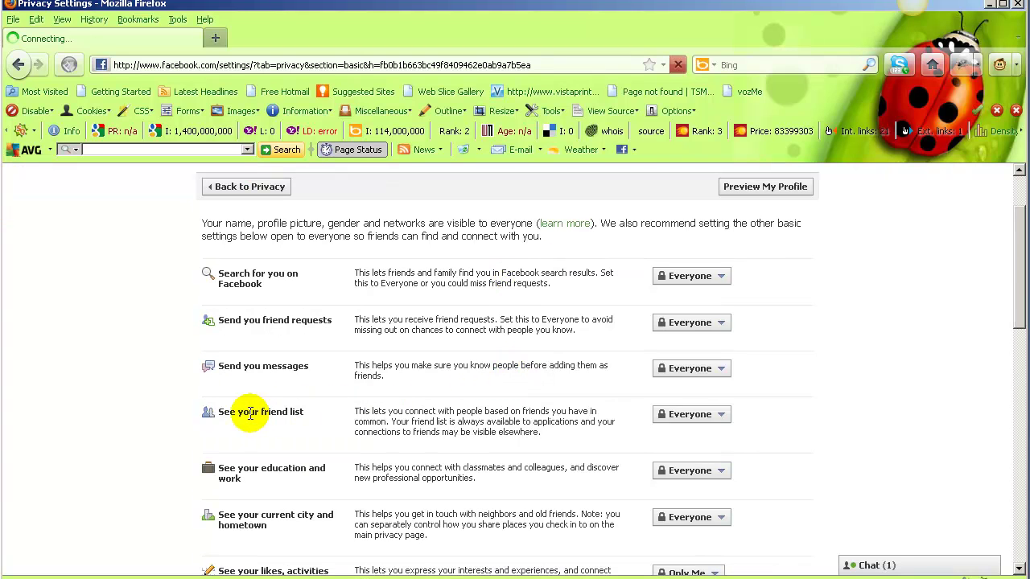
pyautogui.click(690, 414)
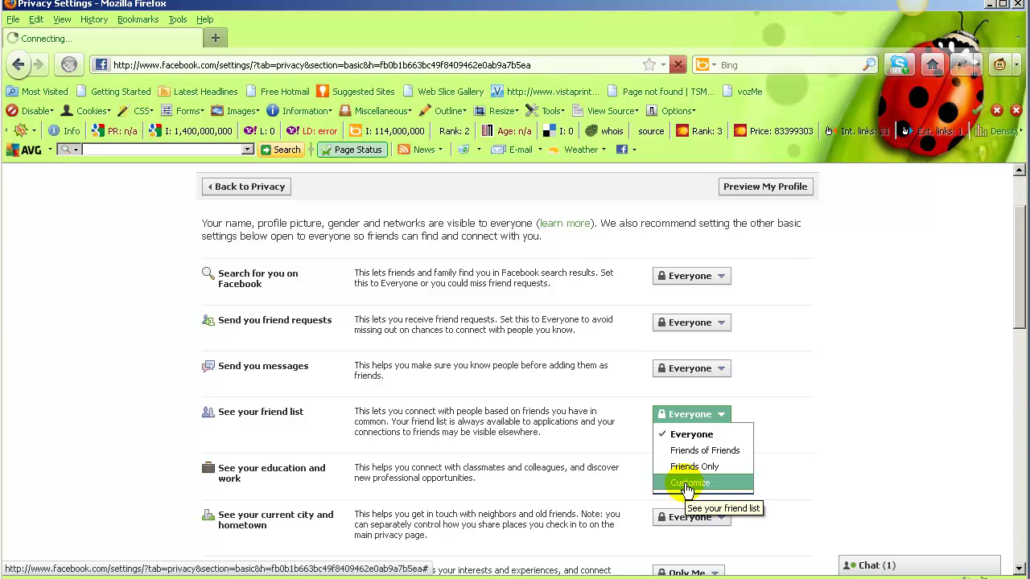
pyautogui.click(688, 484)
pyautogui.click(519, 346)
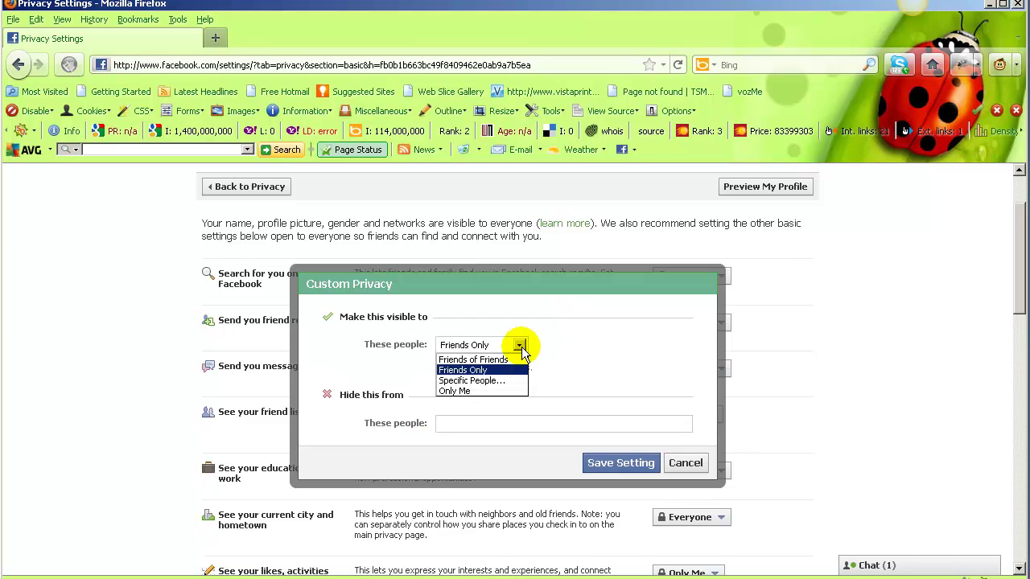
pyautogui.click(455, 392)
pyautogui.click(621, 463)
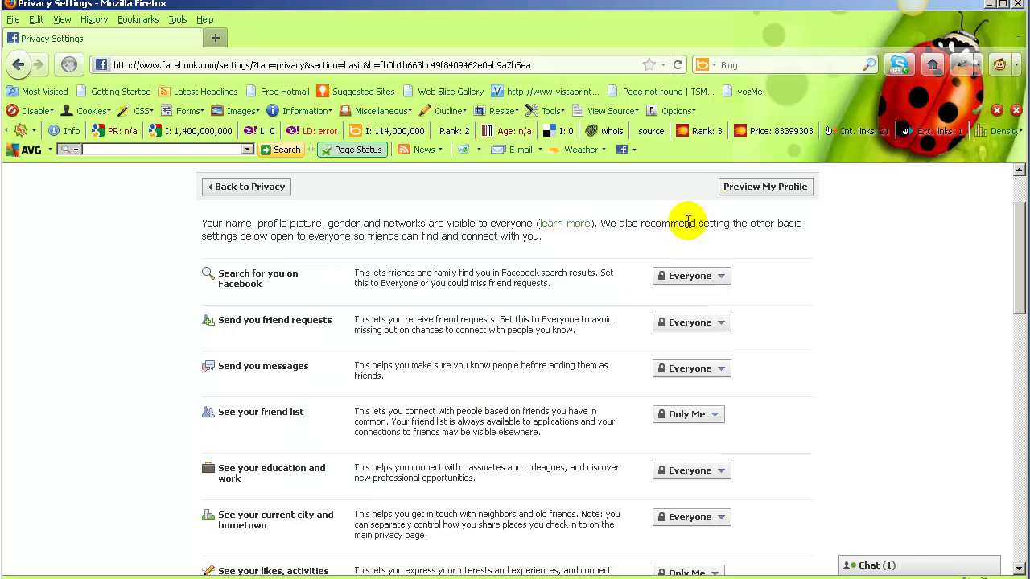
pyautogui.click(773, 193)
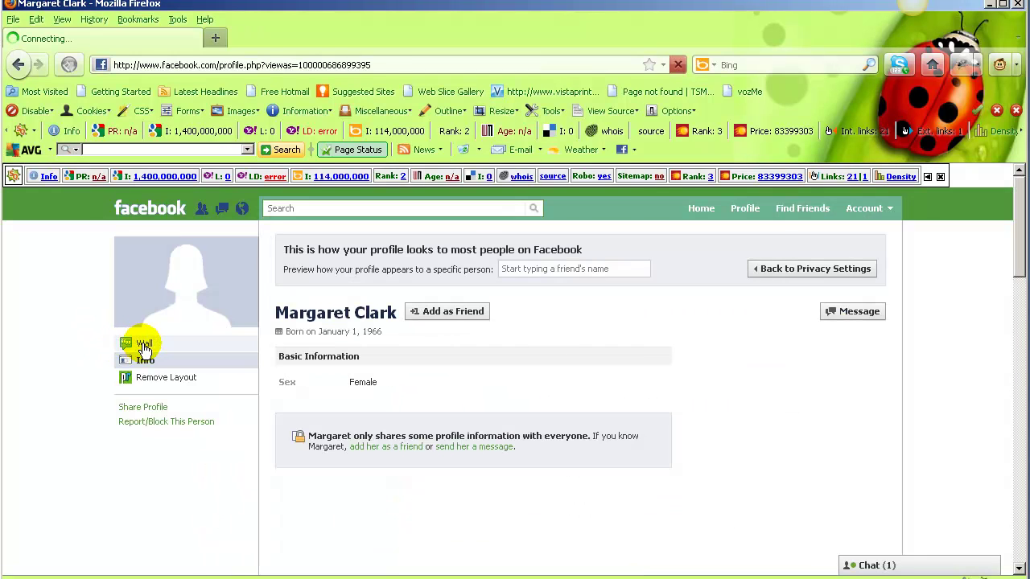
# View the preview Wall as another friend, confirming no friend list is shown.
pyautogui.click(144, 346)
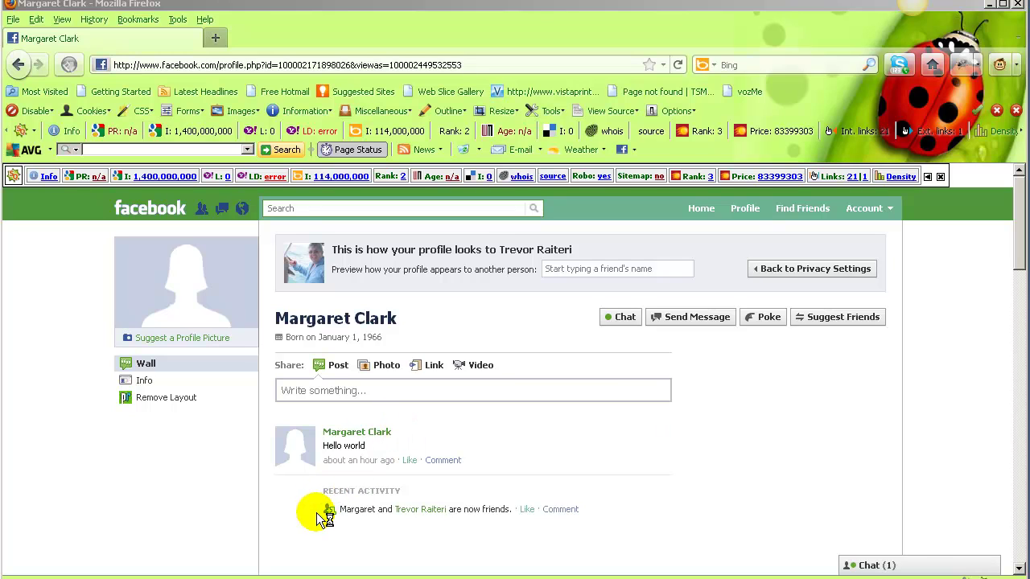
pyautogui.click(425, 510)
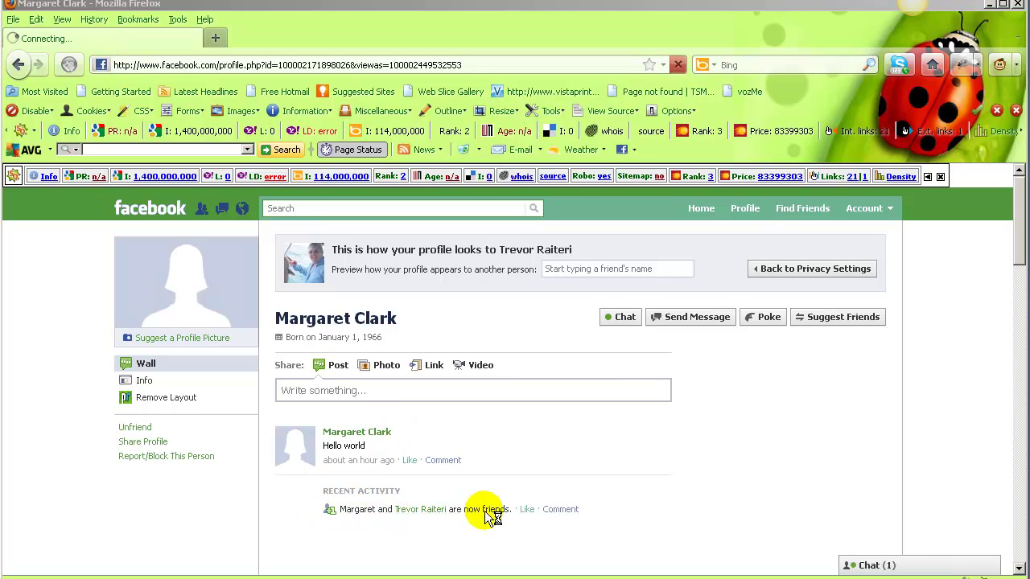